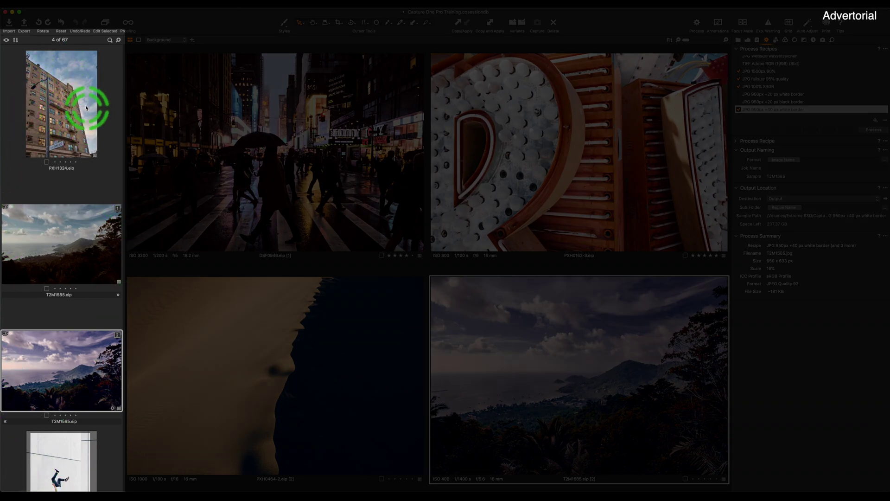
Make the T2M1585 landscape the active image in the browser
scroll(77, 119, "down", 5)
scroll(77, 123, "down", 10)
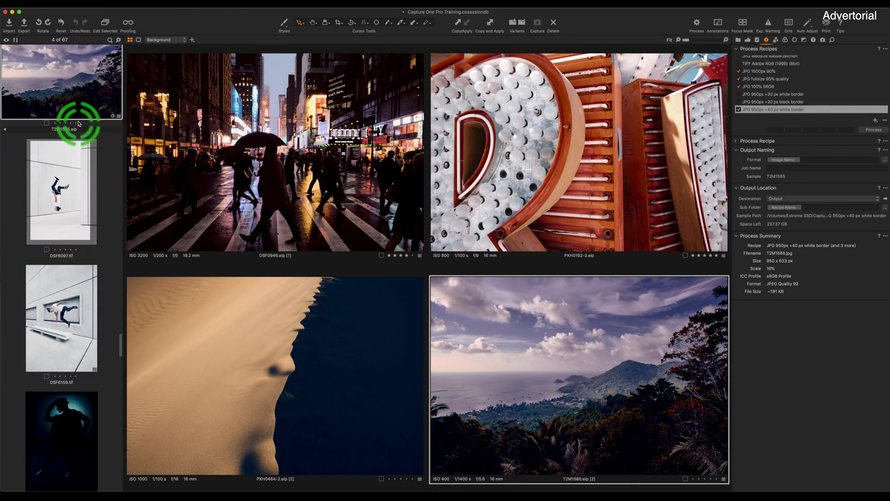
scroll(78, 123, "up", 3)
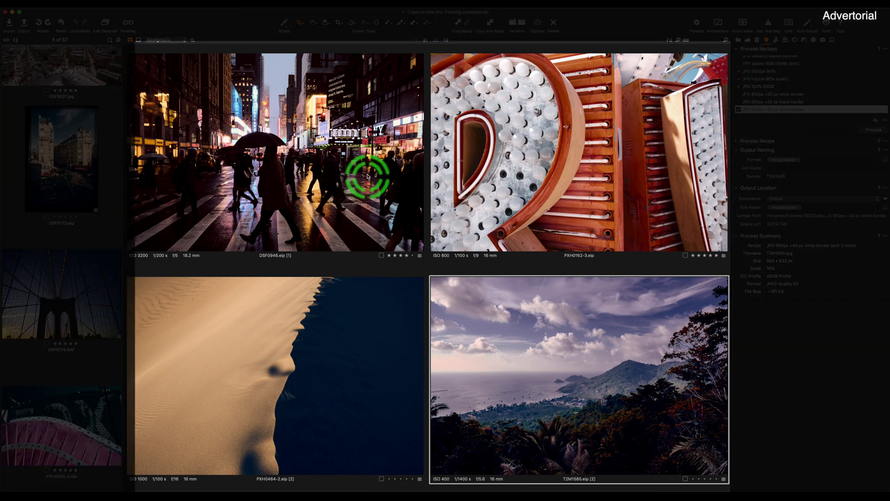
left_click(599, 367)
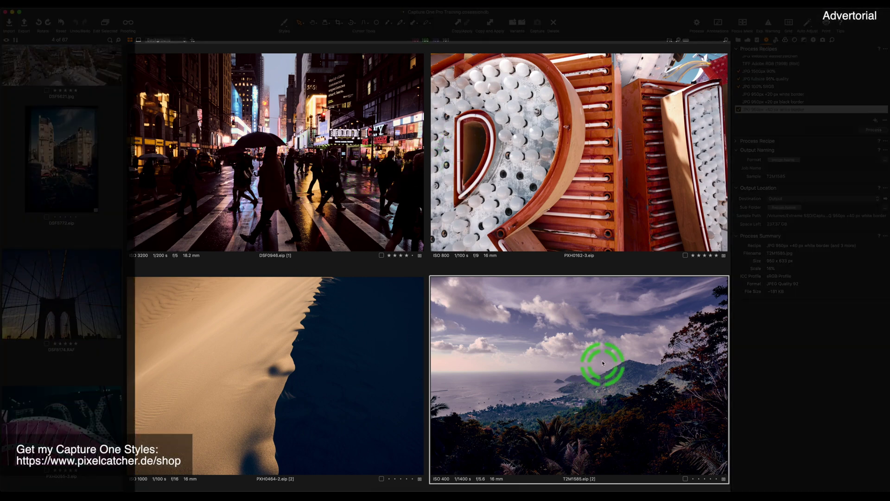
left_click(578, 298)
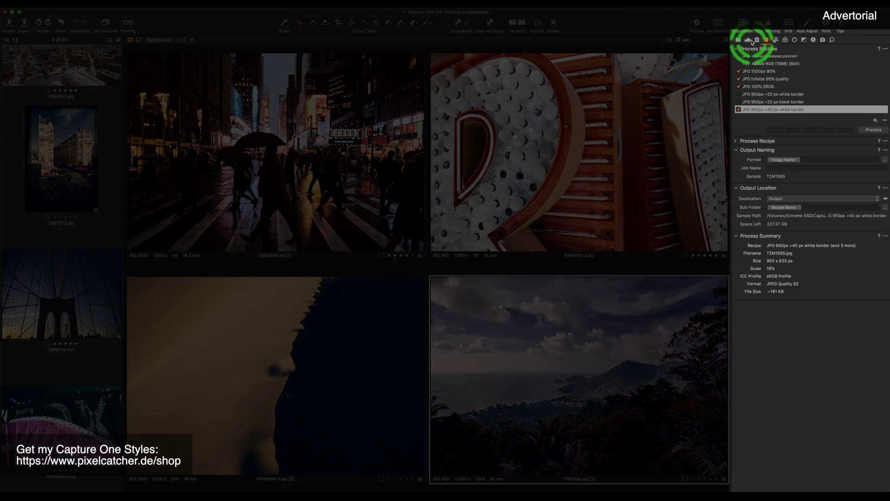
Float the Histogram over the photos with the library and keyword tools showing beside it
left_click(745, 41)
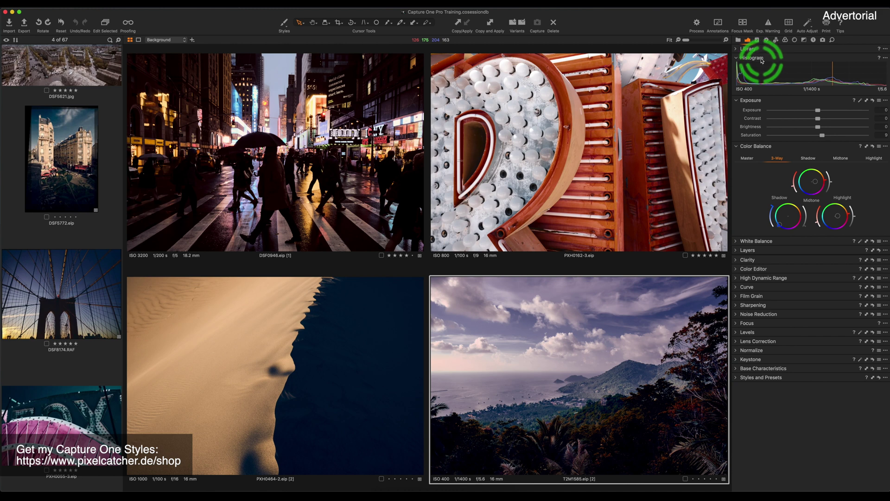
left_click_drag(768, 59, 554, 73)
left_click(737, 40)
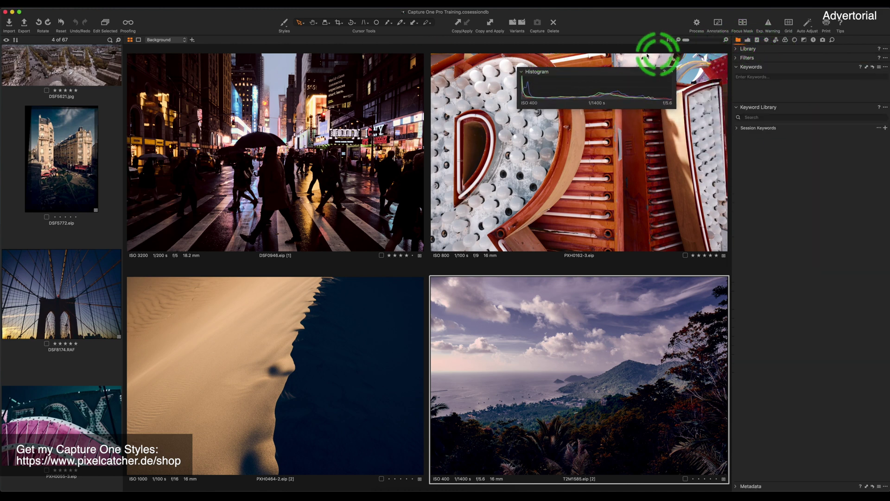
left_click_drag(622, 73, 696, 57)
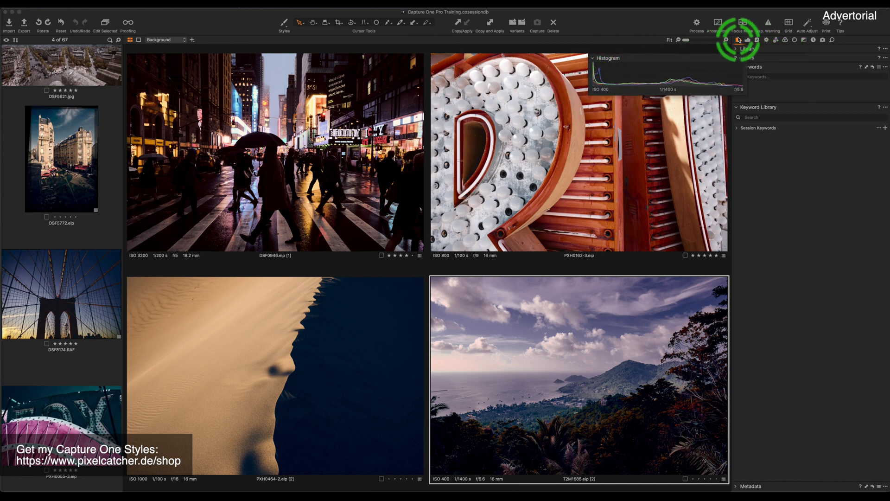
Detach the Curve tool into an enlarged floating window
left_click(747, 40)
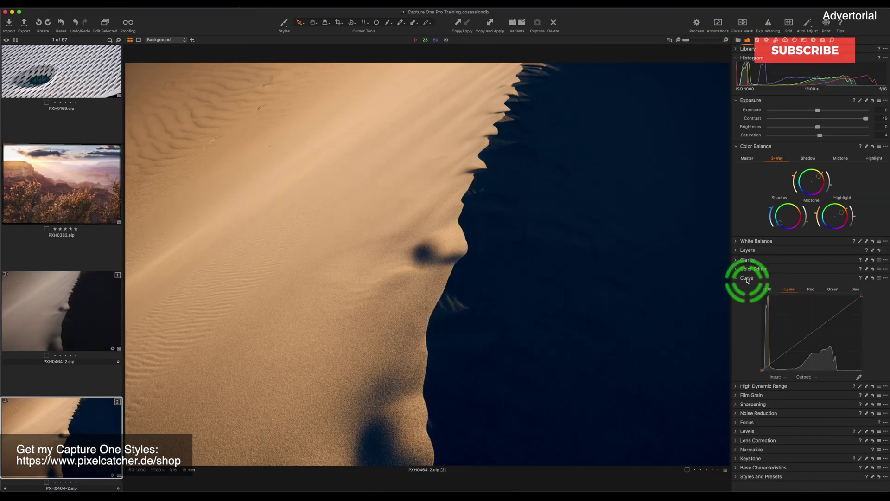
left_click(763, 280)
left_click(785, 282)
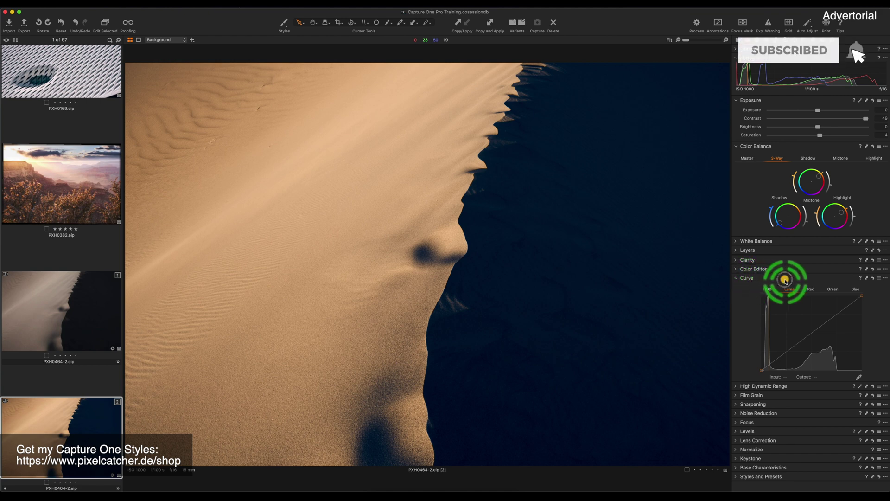
left_click_drag(785, 282, 592, 91)
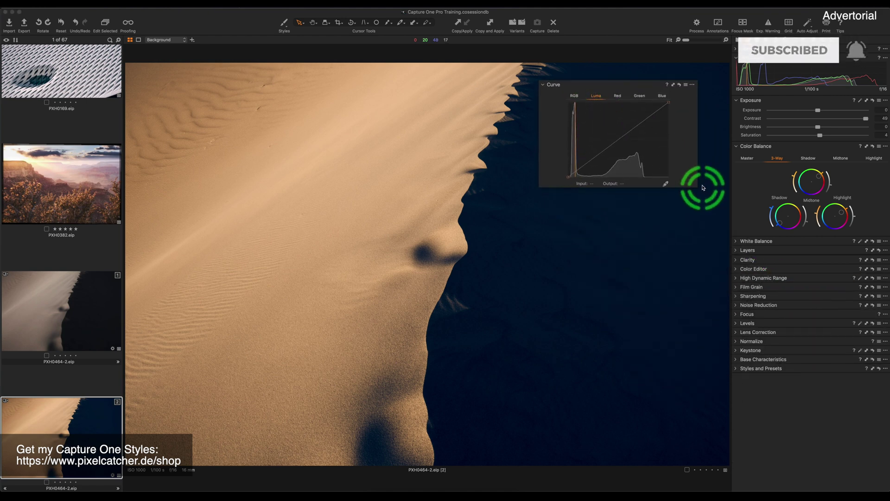
left_click_drag(697, 186, 829, 368)
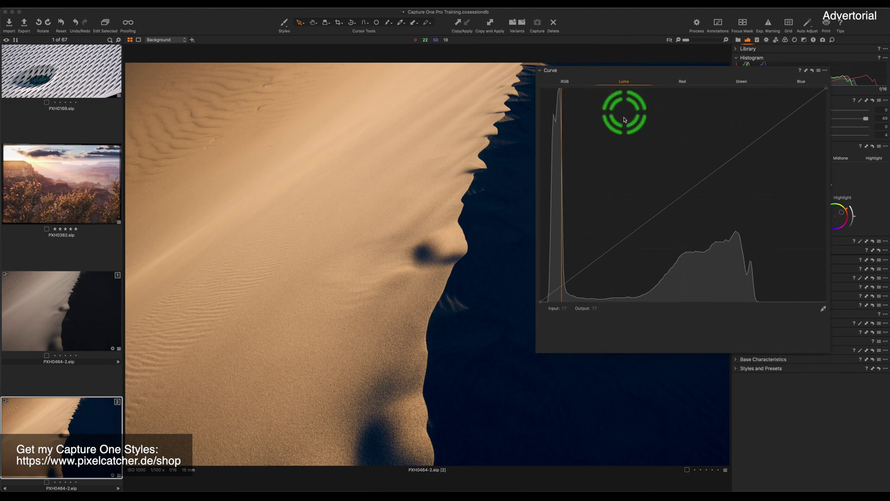
Add a shadow control point on the Luma curve, nudge it right, and move the window back
left_click(598, 262)
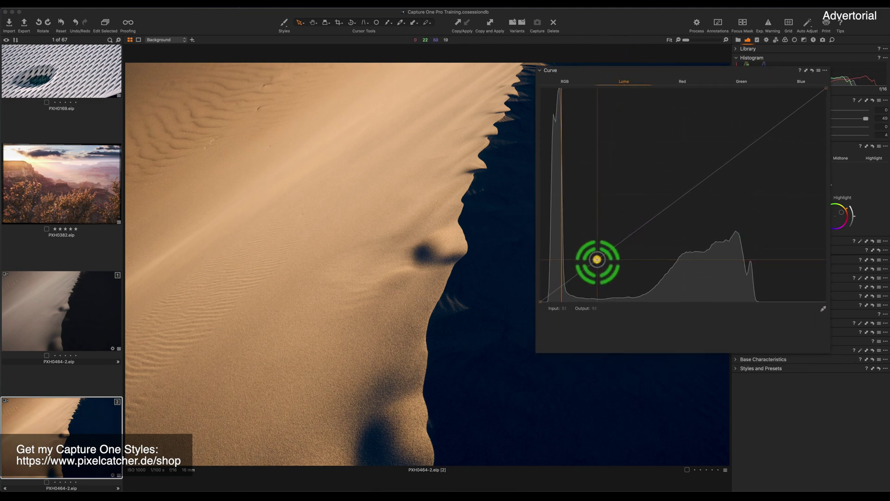
left_click_drag(598, 259, 601, 259)
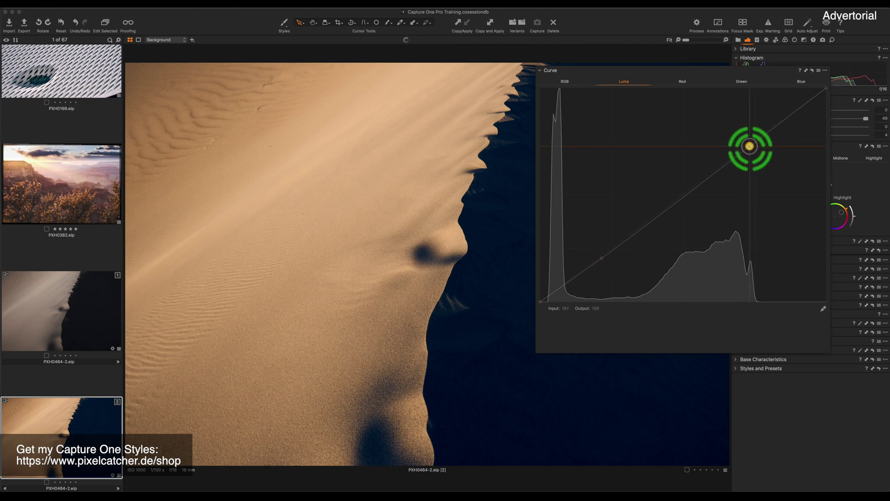
left_click_drag(753, 72, 781, 273)
Dock the Curve tool back into the side panel
left_click(788, 47)
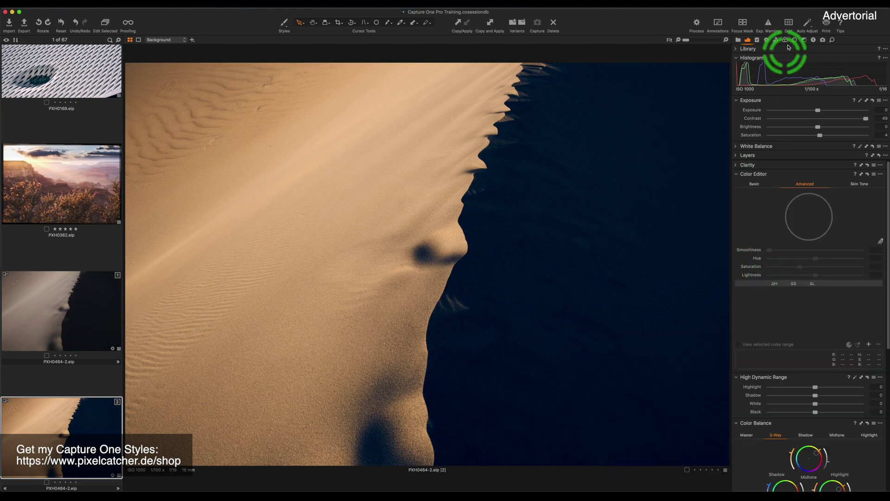
left_click(858, 295)
left_click(872, 168)
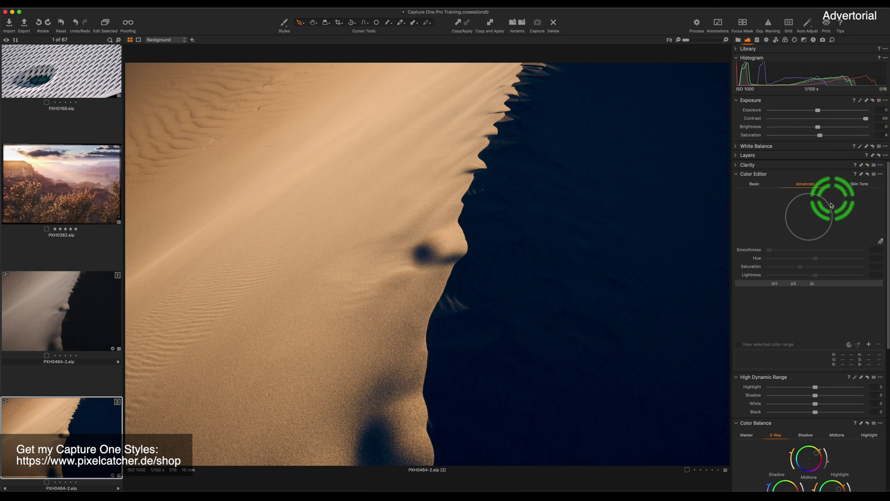
scroll(819, 278, "down", 8)
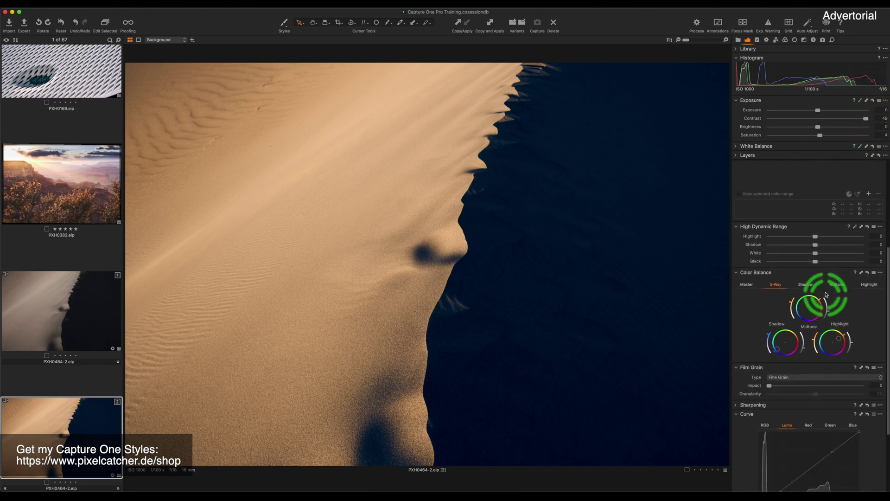
scroll(825, 294, "down", 3)
scroll(826, 294, "up", 8)
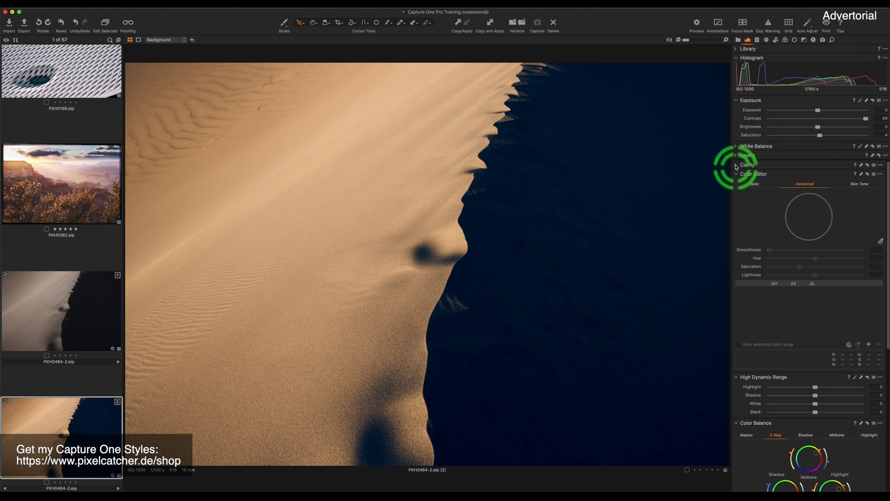
Expand Clarity and place it under Exposure, then move Layers into the scrollable area
left_click(737, 165)
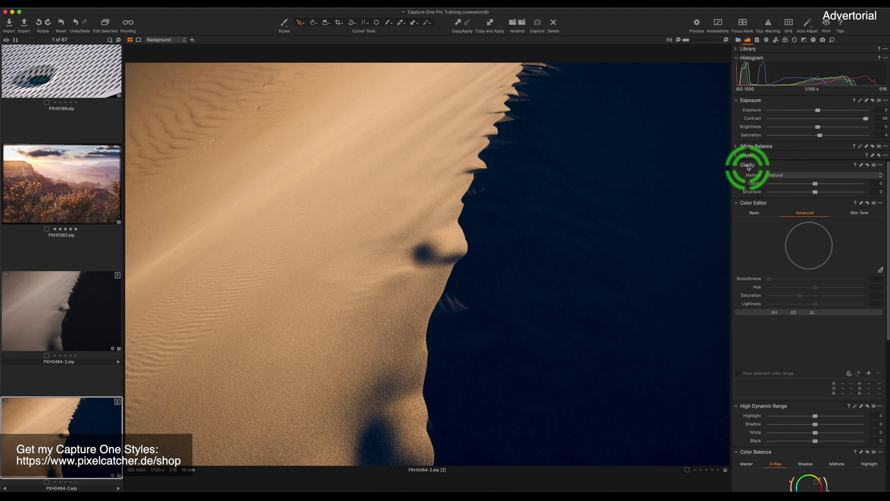
left_click_drag(747, 166, 751, 145)
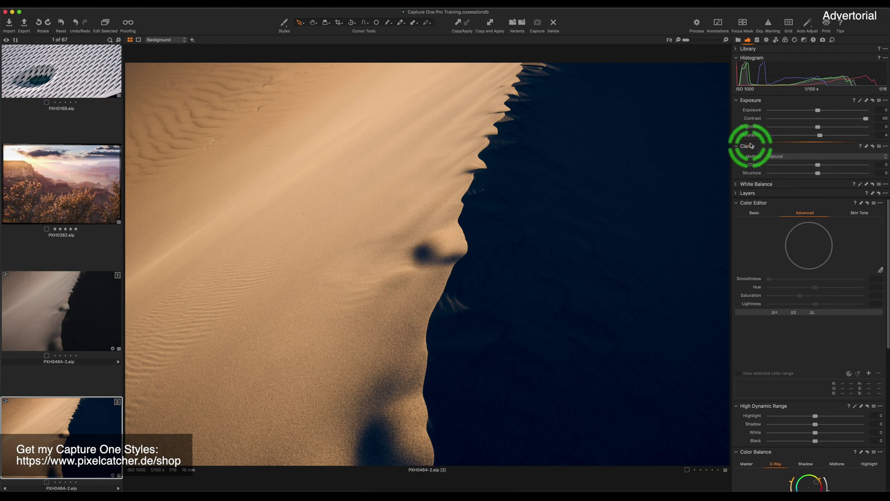
left_click(886, 194)
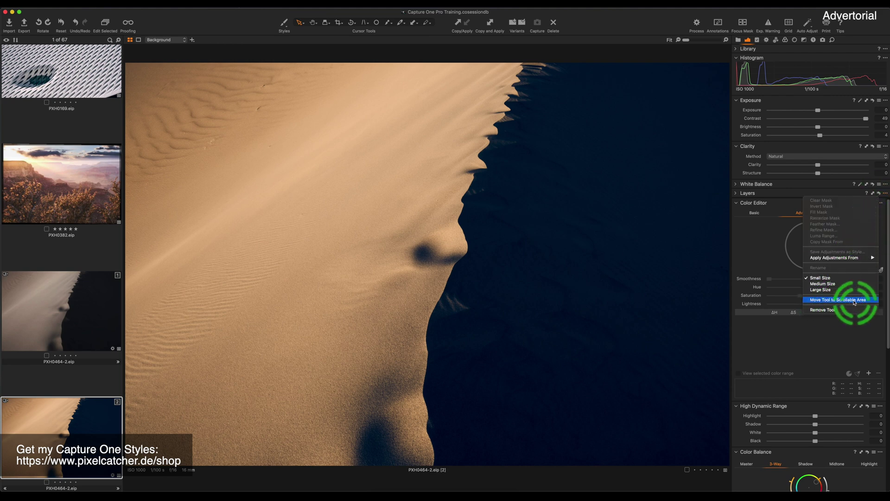
left_click(838, 302)
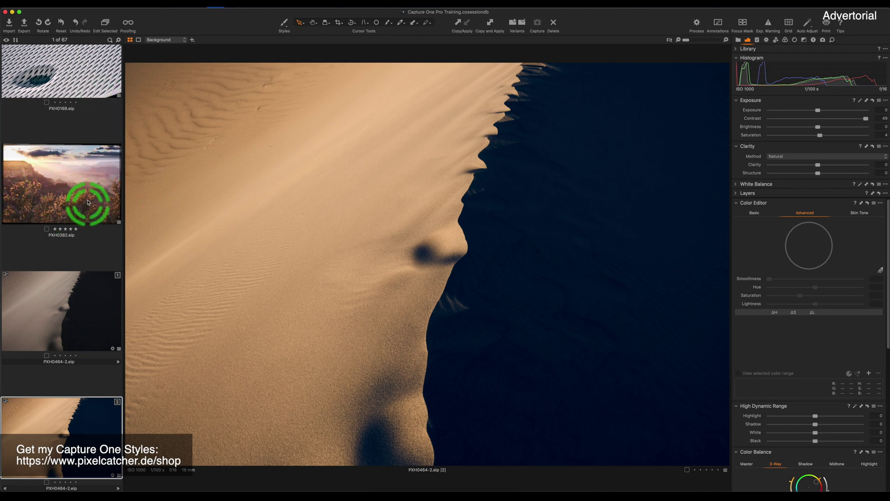
Hide the filmstrip and tools, then open PXH0464-2 in the viewer with browser and tools restored
key("super+b")
key("super+b")
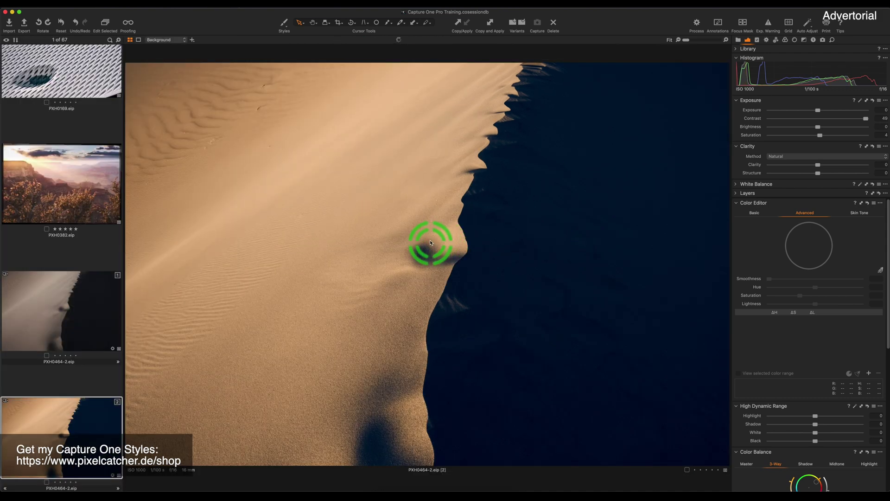
key("alt+super+v")
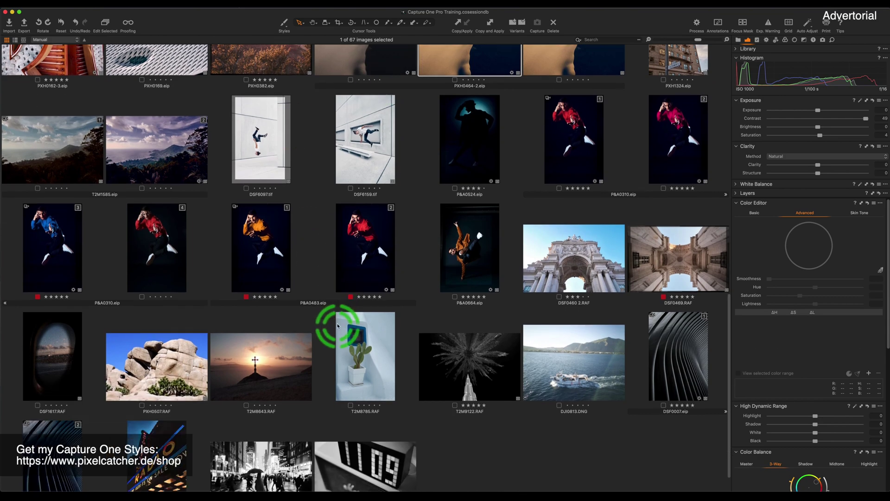
scroll(337, 324, "up", 10)
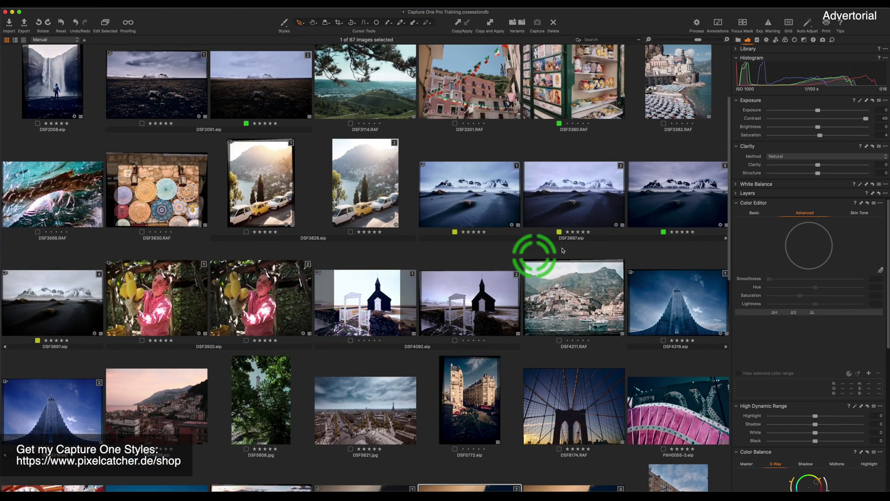
key("super+t")
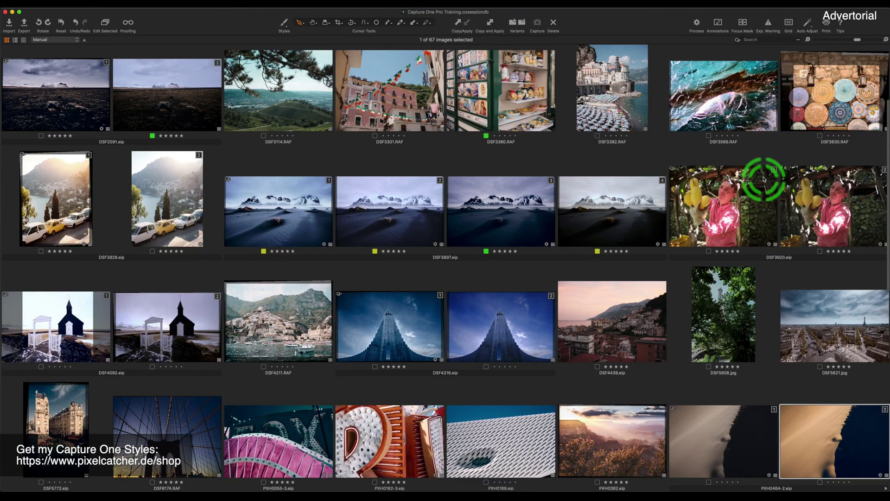
key("alt+super+v")
key("ctrl+super+t")
key("ctrl+super+t")
key("ctrl+super+t")
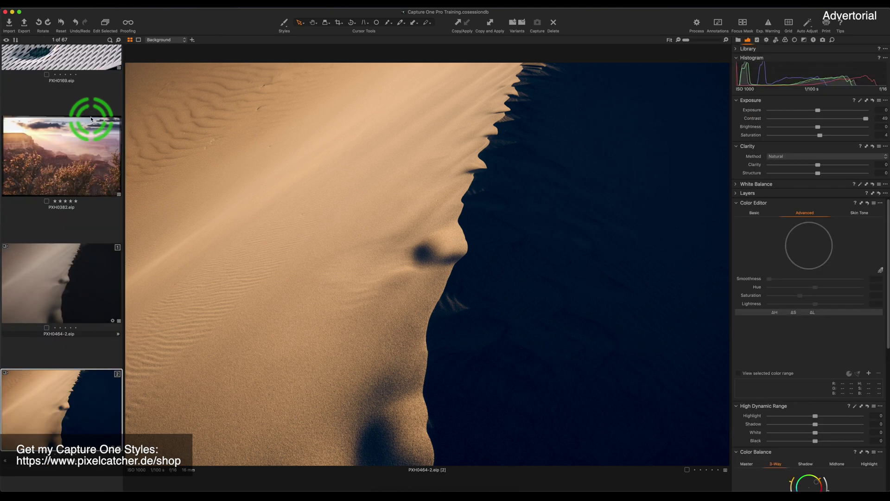
key("ctrl+super+t")
key("ctrl+super+t")
key("ctrl+super+t")
key("ctrl+super+t")
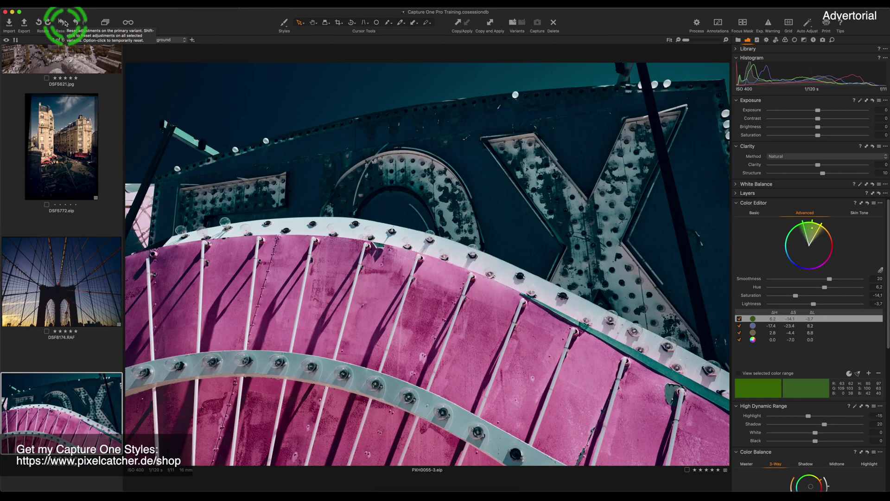
Reset all adjustments on PXH0055-3 to restore its original blue tones
left_click(69, 28)
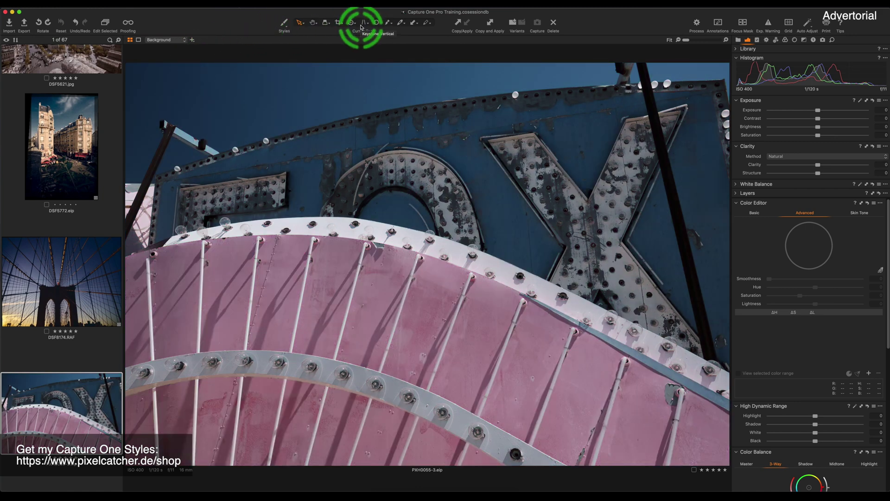
Pick white balance from neutral edges of the neon sign, undoing the grey result and re-sampling
left_click(370, 84)
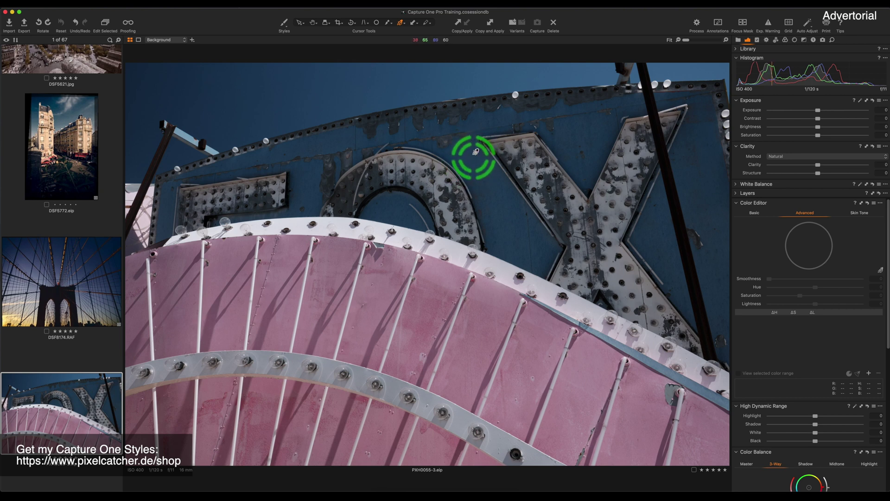
left_click(514, 155)
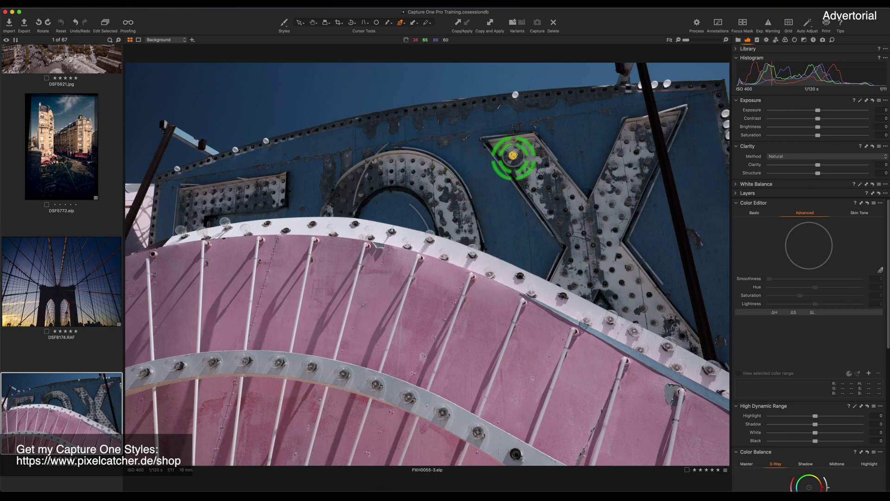
left_click(555, 157)
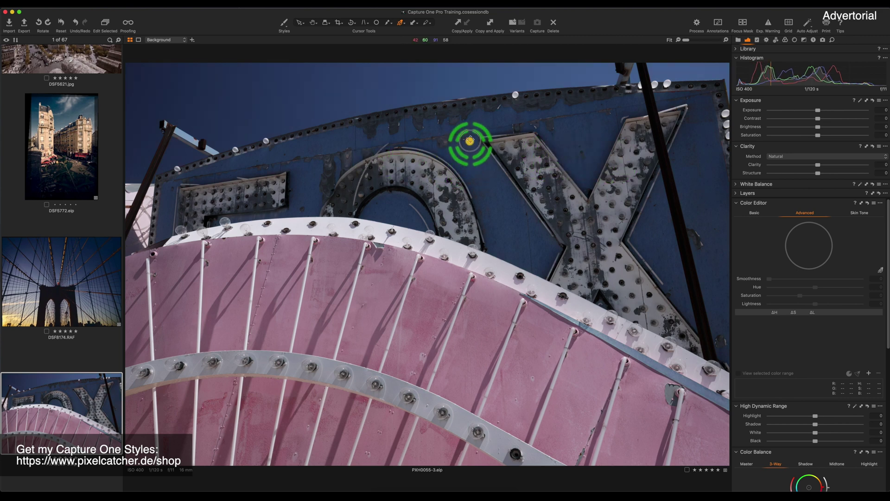
left_click(467, 103)
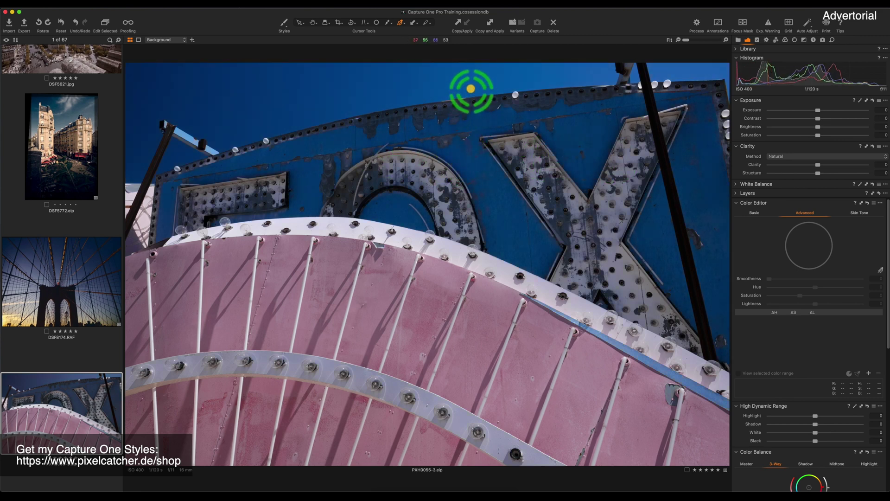
left_click(471, 90)
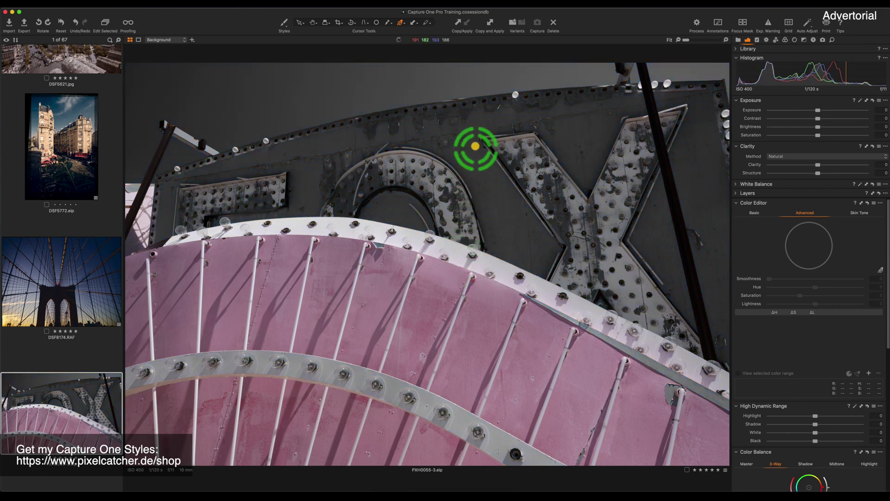
key("super+z")
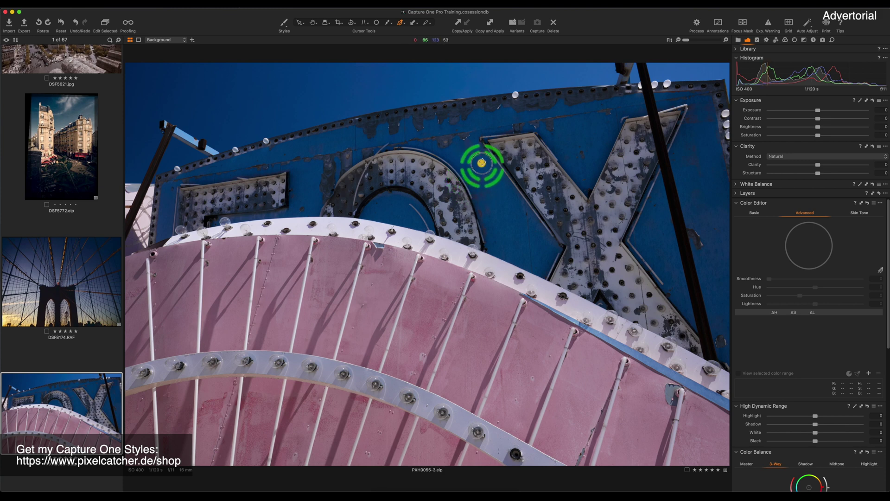
left_click(507, 162)
left_click(556, 162)
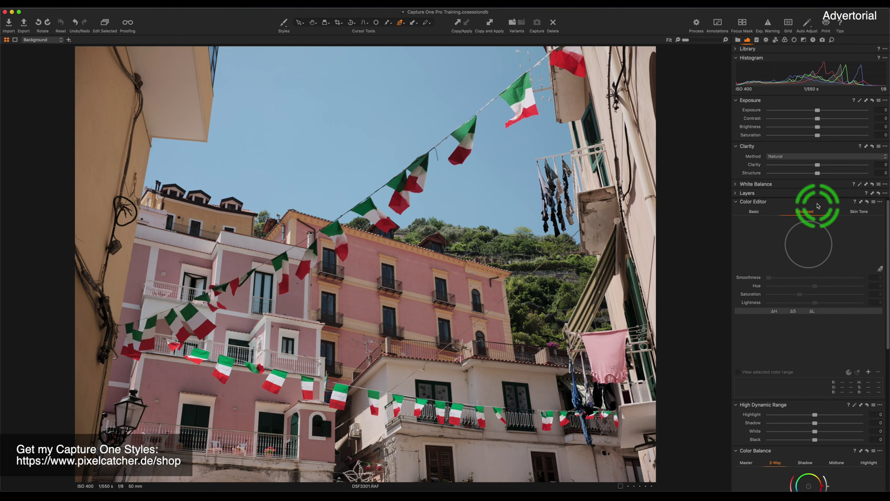
Float and enlarge the Color Editor, then sample a red flag as the colour range
left_click_drag(818, 205, 648, 70)
left_click_drag(714, 260, 723, 347)
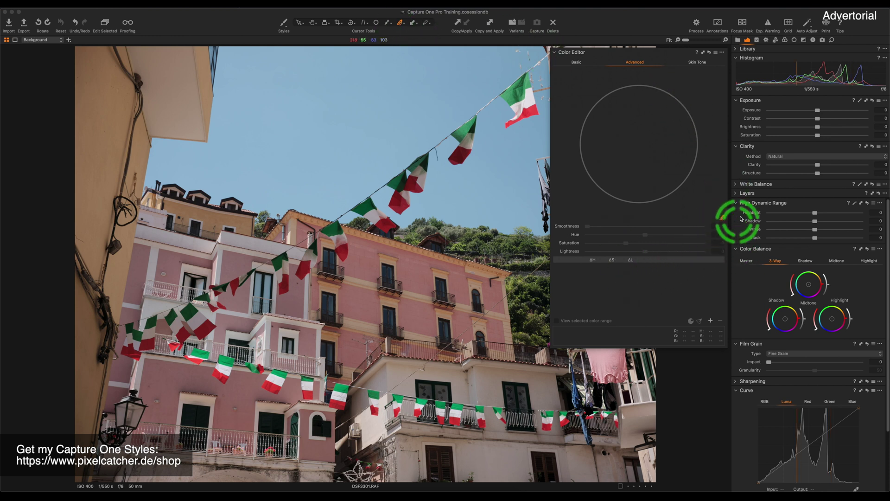
left_click(722, 218)
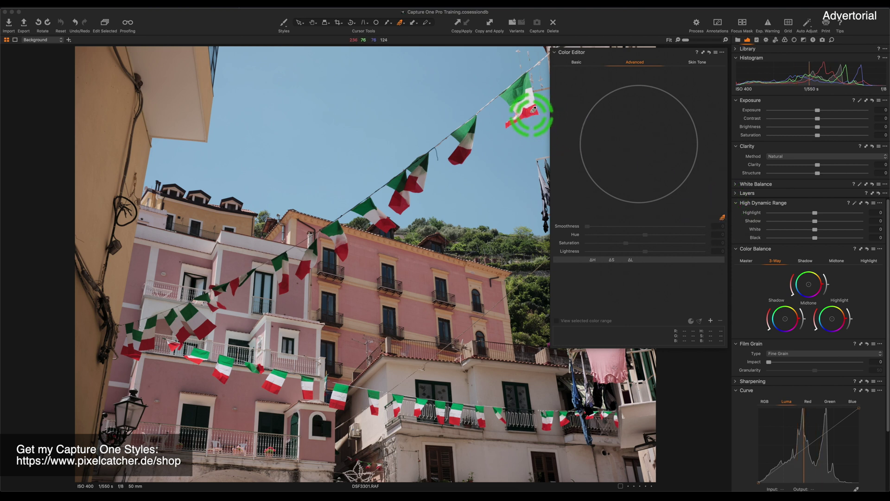
left_click(533, 109)
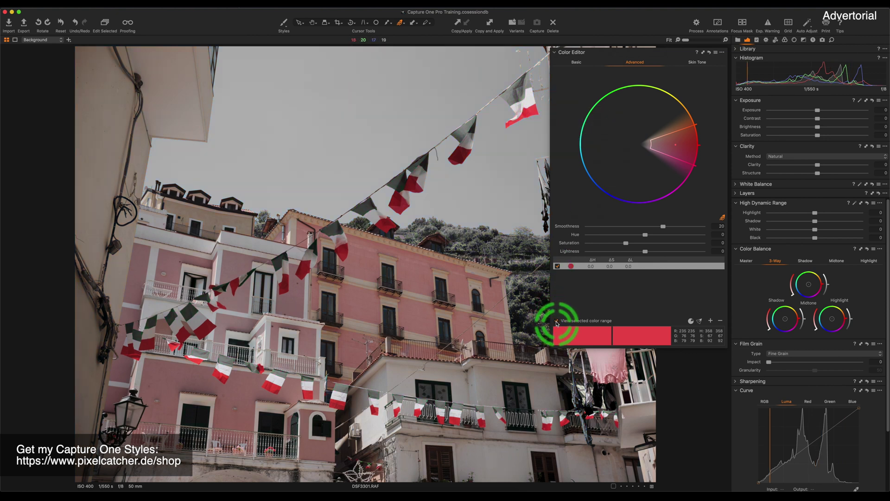
left_click(556, 320)
Narrow the range to just the flags and shift their hue to -30
left_click_drag(618, 56, 670, 74)
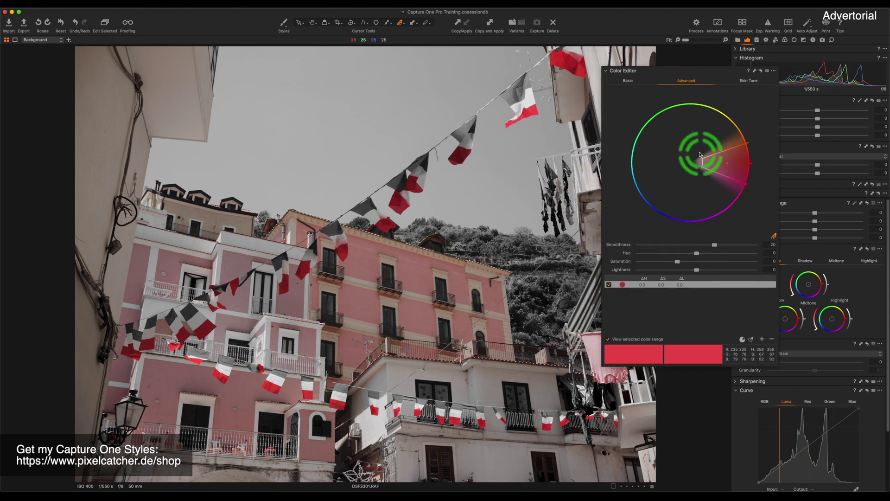
mouse_move(737, 148)
left_mouse_down()
mouse_move(749, 159)
mouse_move(725, 159)
left_mouse_up()
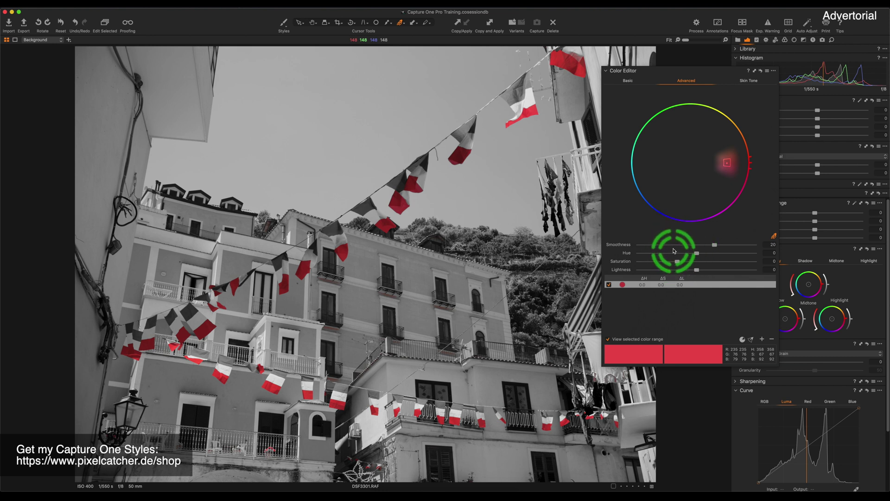
left_click_drag(697, 253, 618, 254)
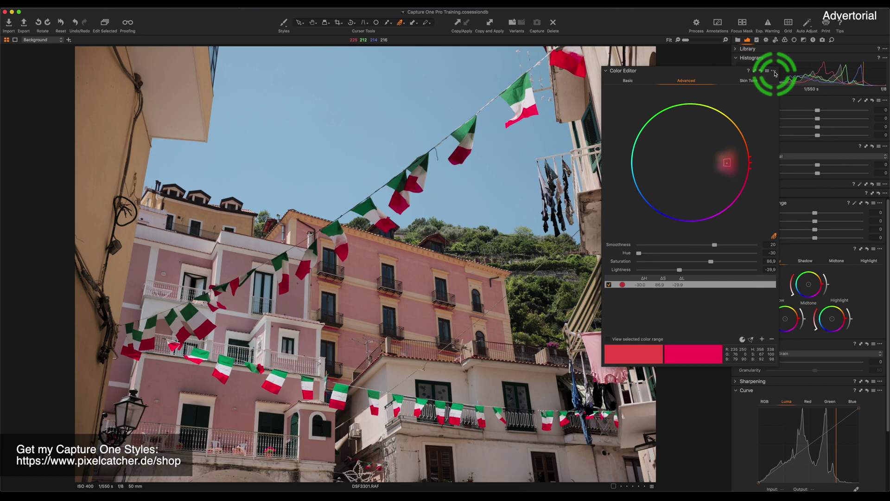
Create masked Layer 1 from the Color Editor's red-flag selection
left_click(774, 72)
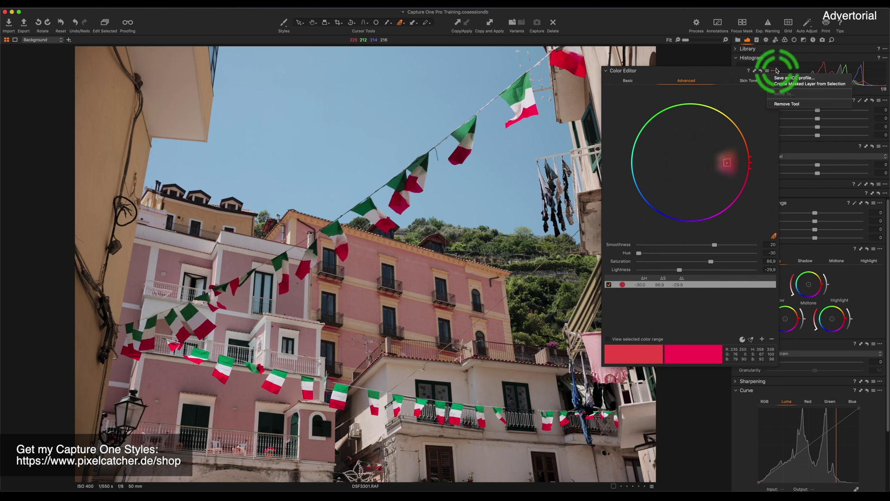
left_click(802, 85)
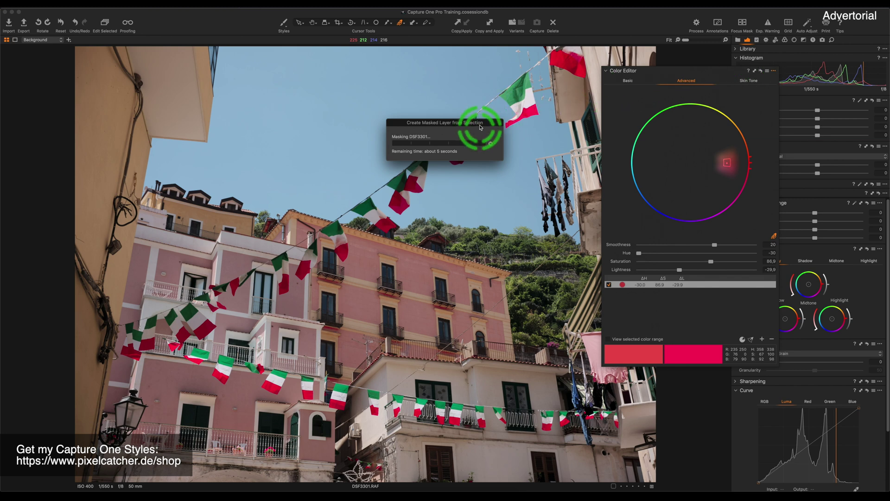
left_click(634, 94)
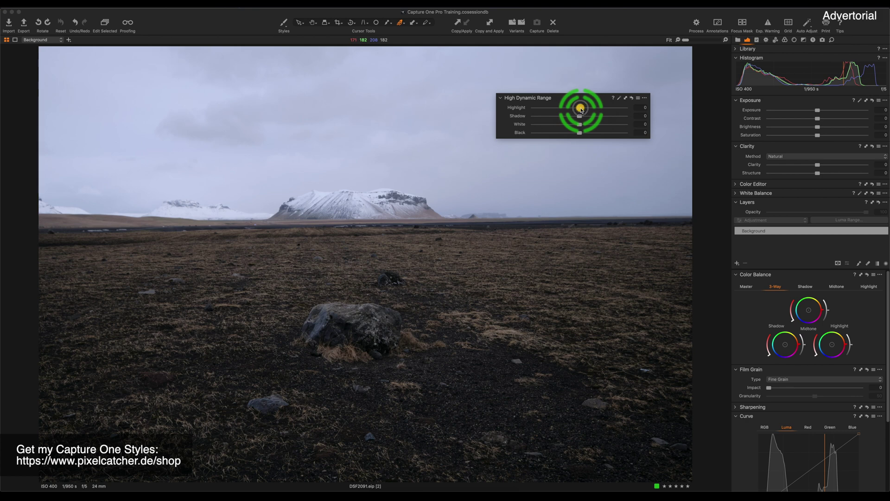
Set the High Dynamic Range Highlight to -64 and Shadow to -54
left_click_drag(581, 110, 556, 115)
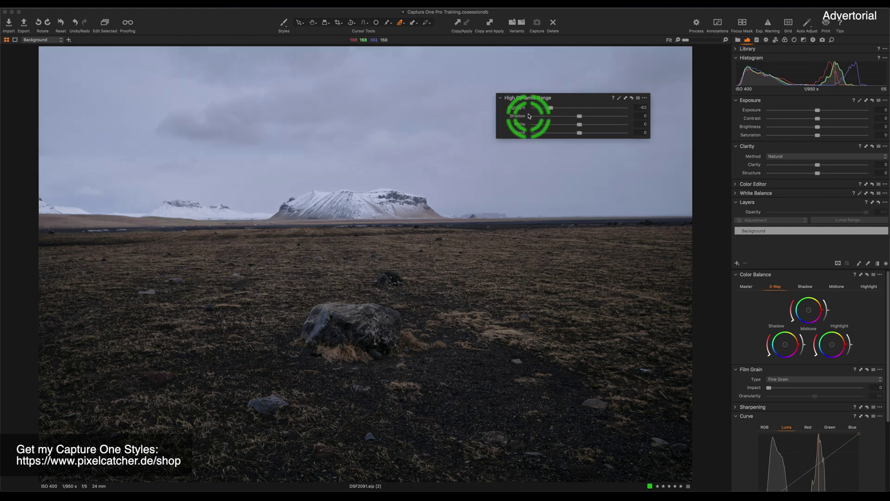
left_click_drag(579, 117, 551, 108)
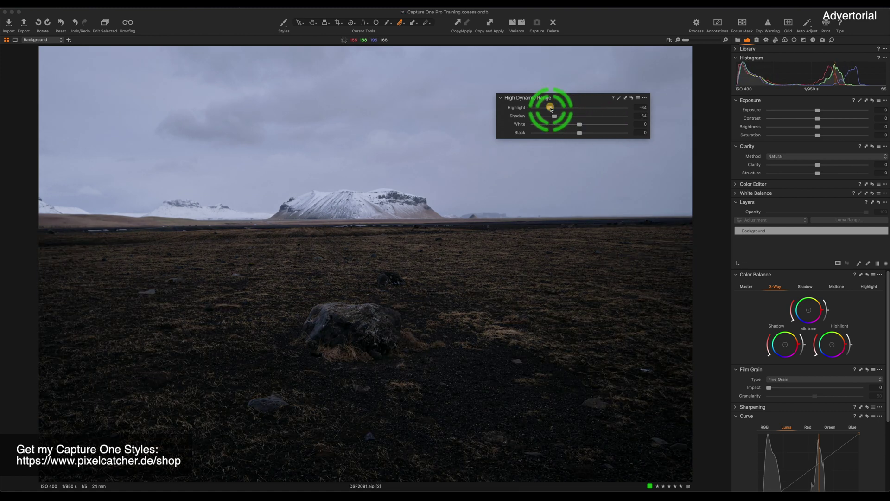
left_click(574, 97)
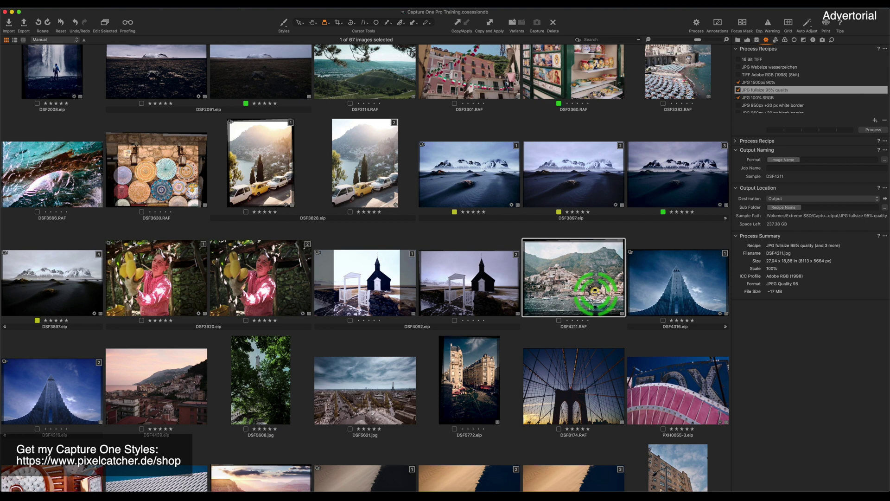
Inspect the DSF4211 thumbnail at 100% with the Loupe tool
left_click(595, 291)
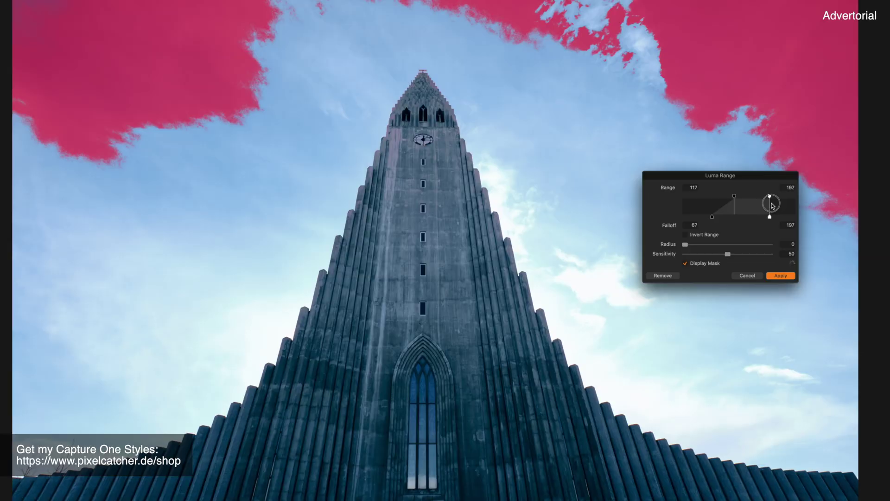
Widen the layer's luma range and paint a darkening mask over the sky above the buildings
left_click_drag(772, 206, 781, 199)
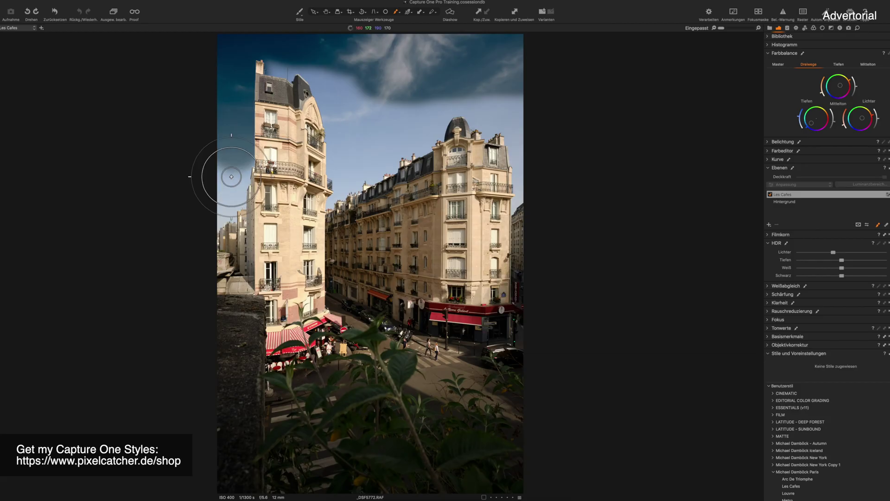
mouse_move(223, 119)
left_mouse_down()
mouse_move(302, 27)
mouse_move(286, 53)
mouse_move(350, 88)
mouse_move(354, 121)
mouse_move(392, 125)
left_mouse_up()
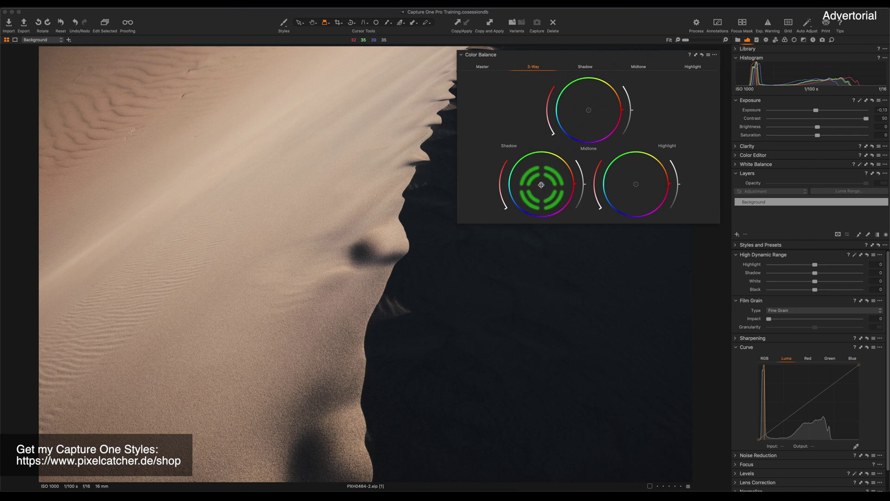
Tint the dune's shadows toward blue and warm its midtones and highlights toward yellow in Color Balance
left_click_drag(541, 184, 522, 202)
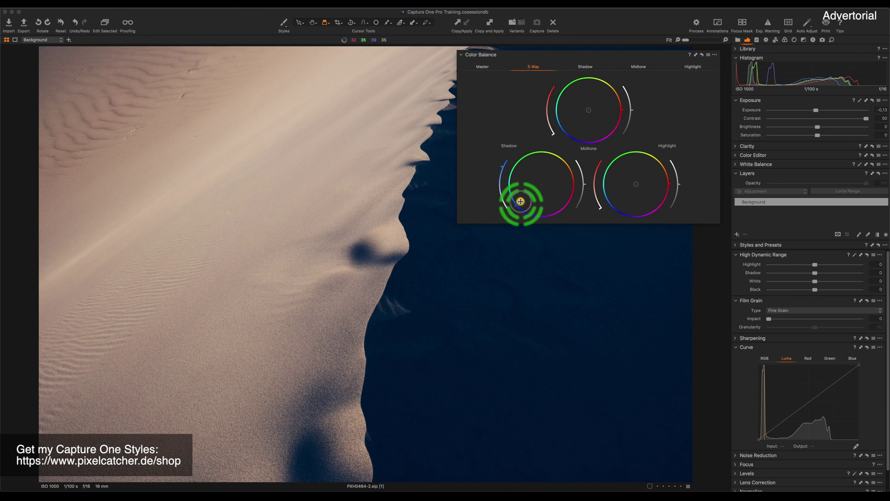
left_click_drag(589, 110, 601, 97)
left_click_drag(636, 184, 640, 179)
Move the Color Balance panel aside, reset it to show the original, then restore the adjustments
left_click(702, 57)
left_click_drag(600, 53, 698, 60)
left_click(655, 272)
left_click(683, 185)
left_click_drag(683, 185, 684, 194)
left_click(801, 64)
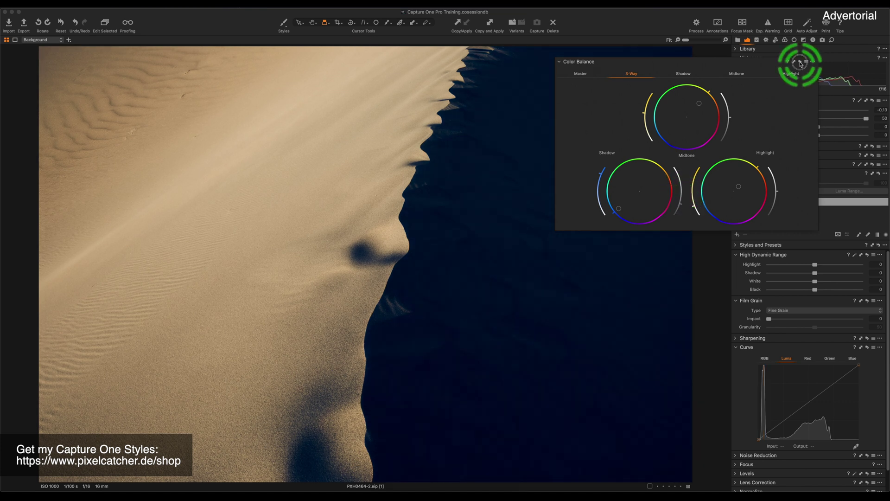
left_click(801, 63)
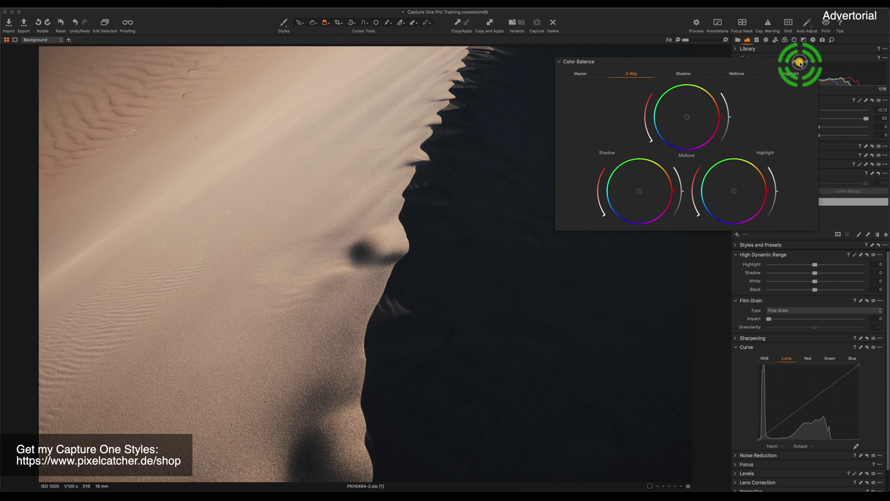
left_click_drag(801, 64, 801, 64)
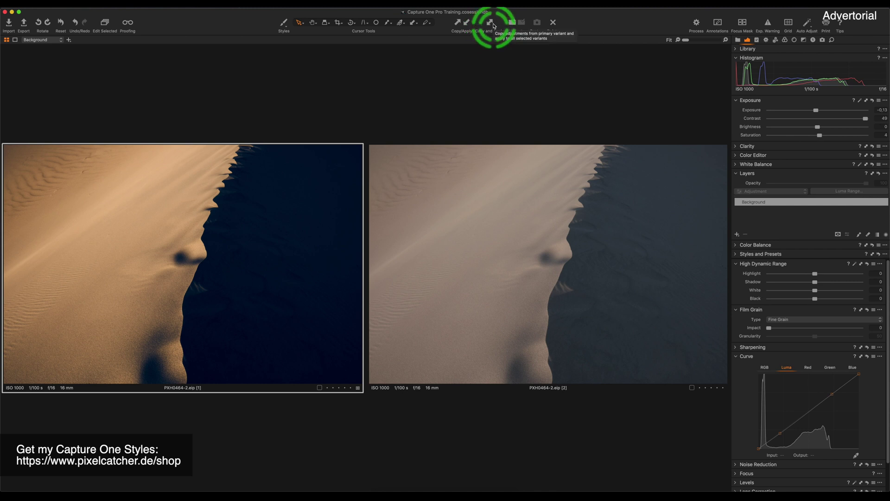
Copy the left variant's exposure and colour balance settings onto the right variant, undoing a full copy-apply first
left_click(490, 22)
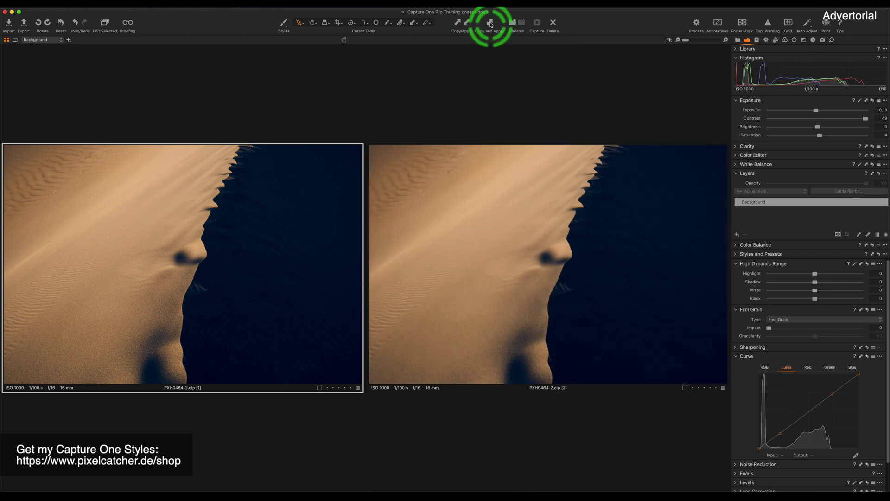
left_click(252, 223)
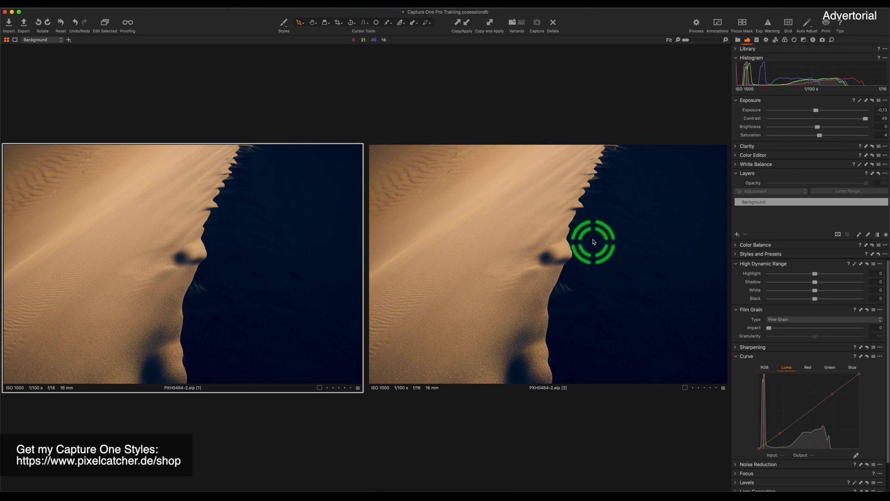
key("super+z")
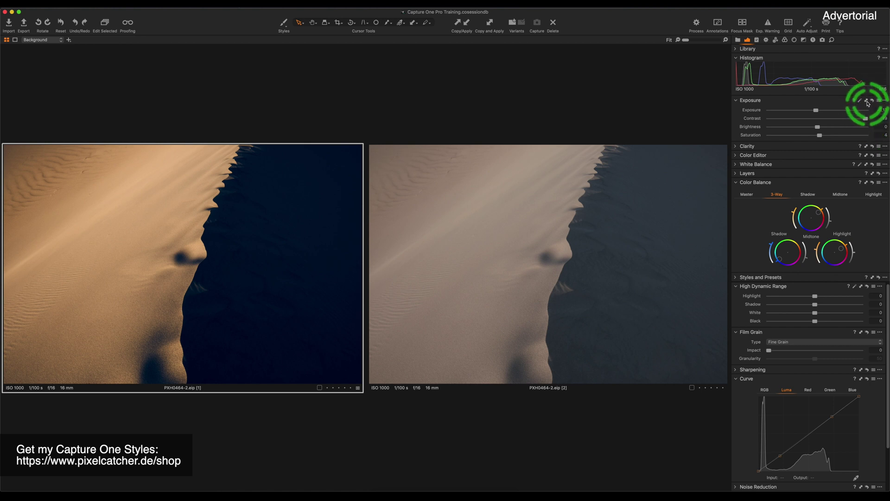
left_click(869, 103, "shift")
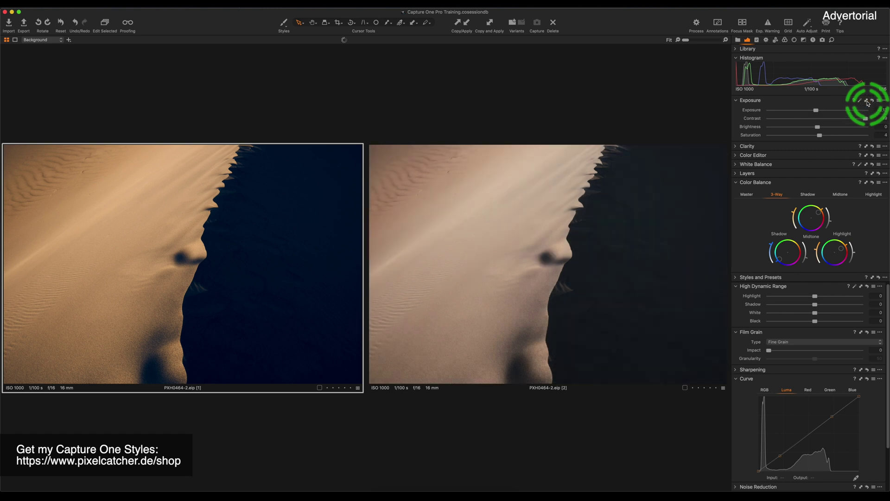
left_click(868, 183, "shift")
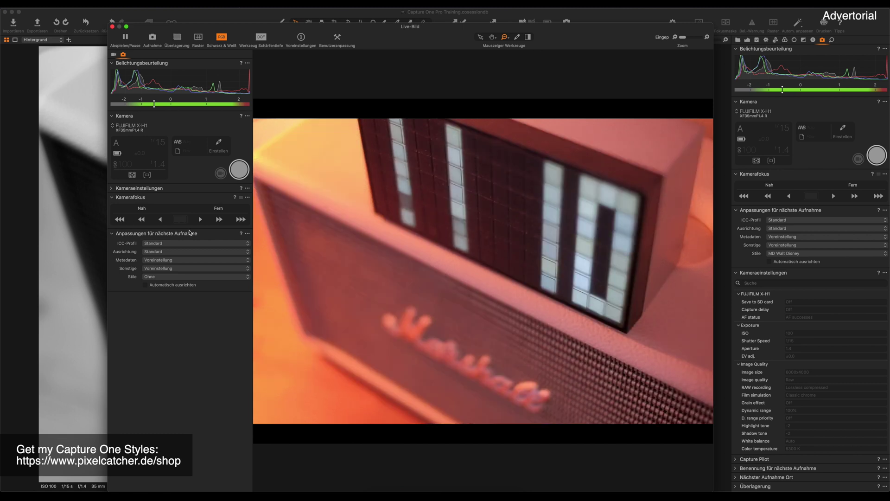
Shift the tethered camera's focus farther twice with the Fern '>>>' button, onto the clock display
left_click(241, 220)
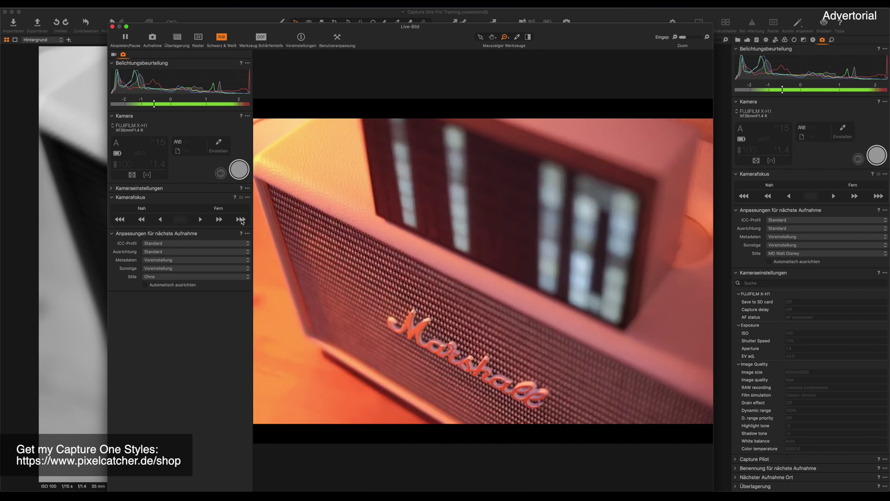
left_click(240, 220)
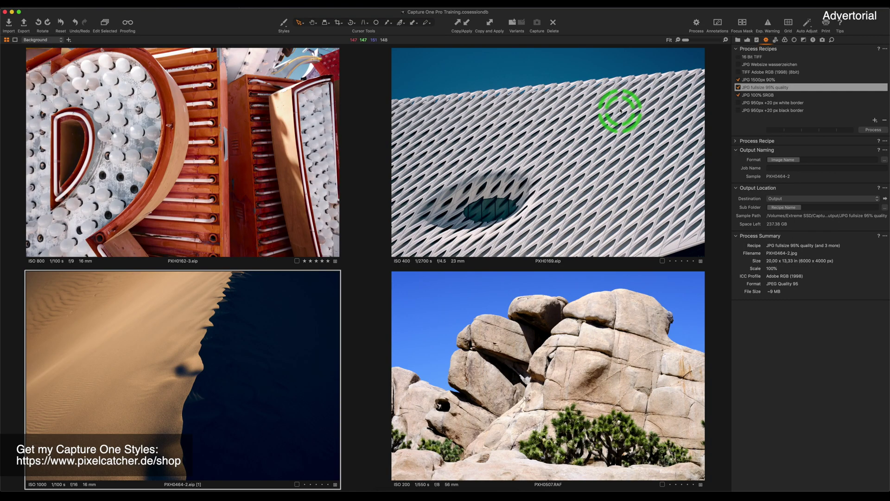
Process the four images with the four checked JPG recipes into recipe-named subfolders, then switch to Finder
scroll(767, 83, "down", 3)
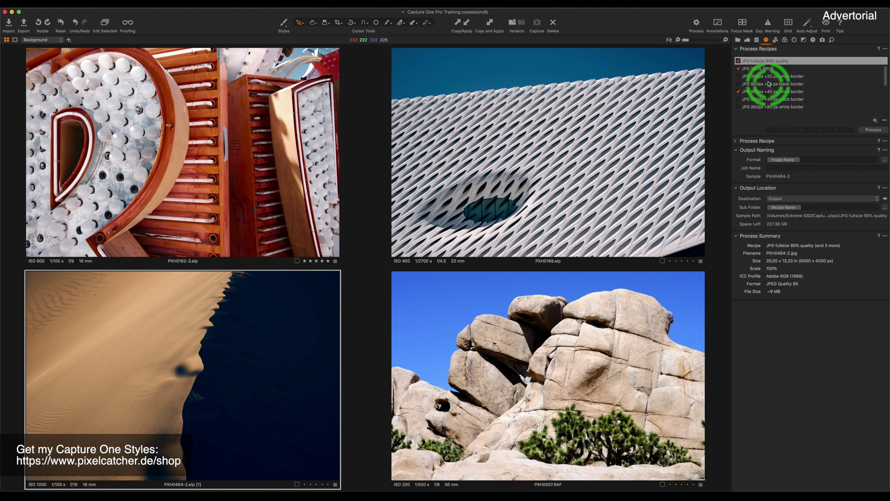
scroll(769, 84, "up", 3)
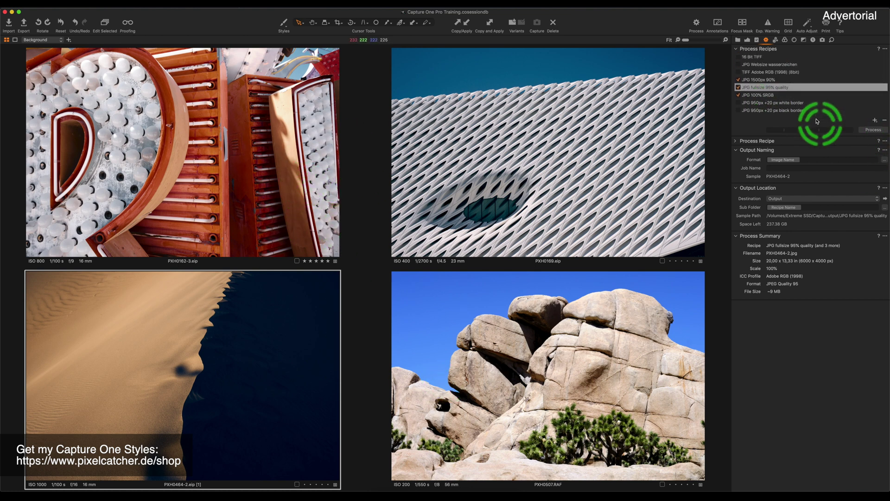
scroll(817, 122, "down", 2)
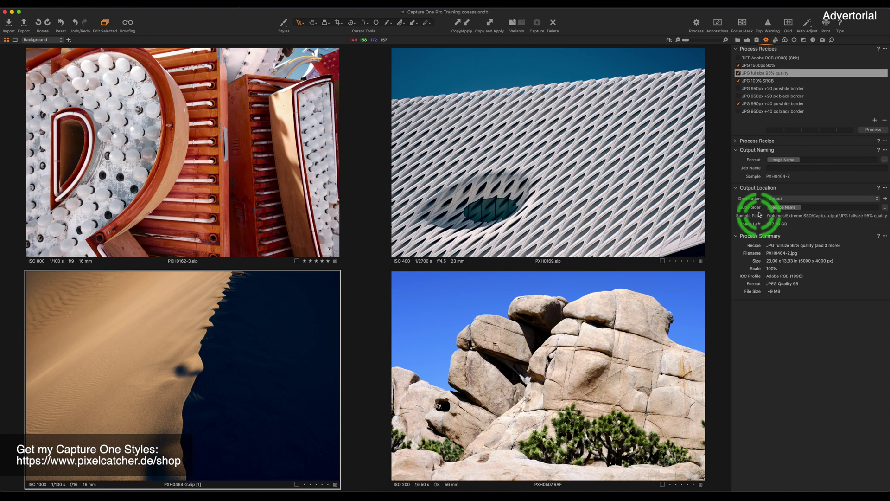
left_click(697, 23)
key("super+Tab")
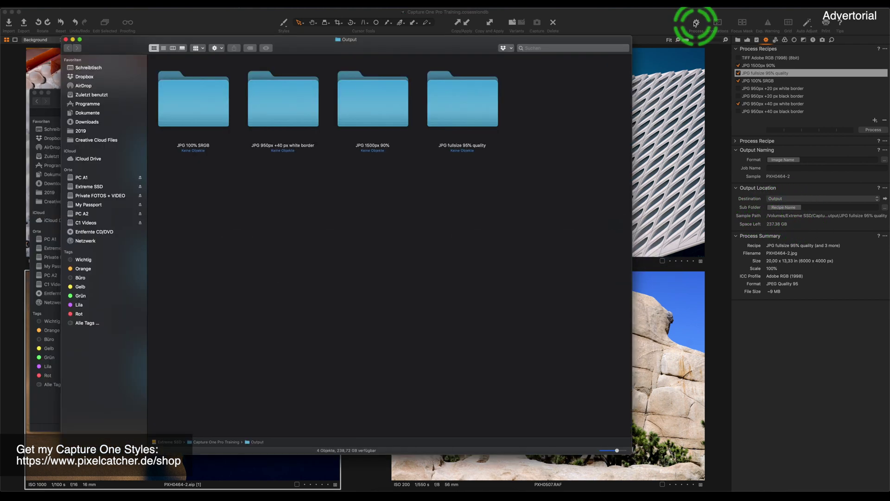
Reposition the Output window and select the four recipe folders
left_click_drag(423, 50, 468, 69)
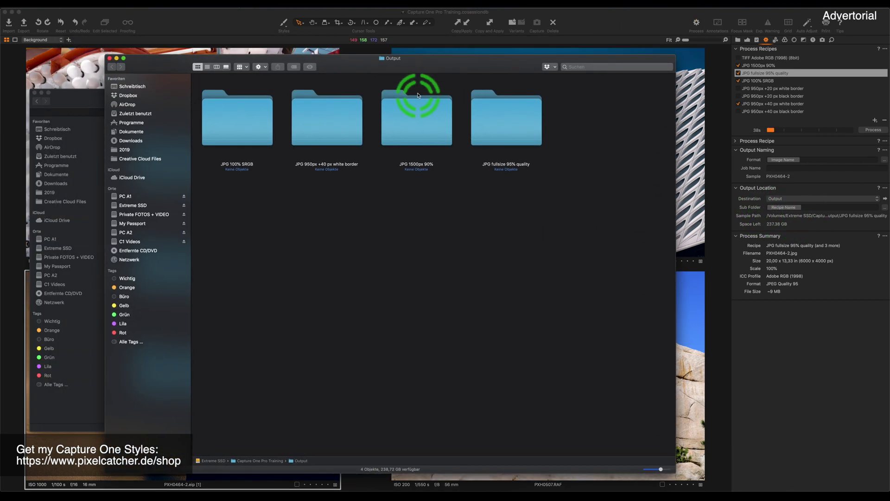
left_click(235, 125)
left_click_drag(553, 249, 273, 187)
left_click(292, 189)
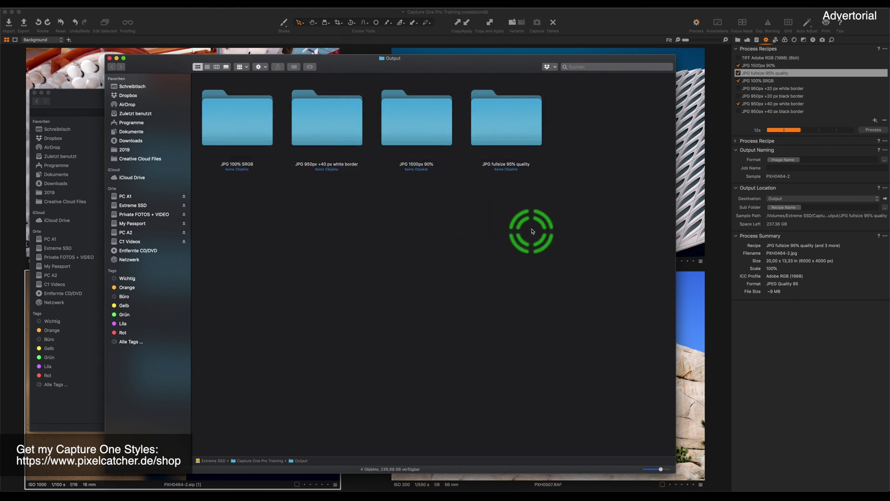
left_click_drag(533, 230, 278, 238)
Open JPG 100% SRGB, return to Output, then open the JPG 950px +40 px white border folder
double_click(241, 121)
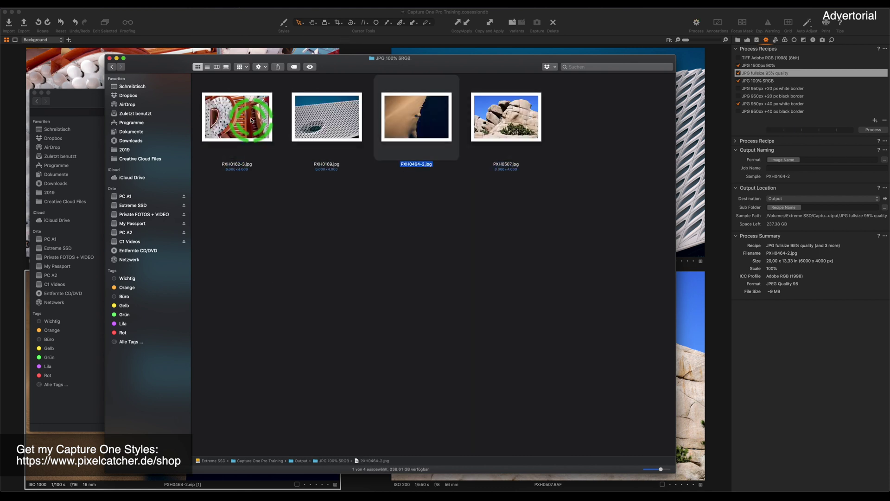
key("super+bracketleft")
double_click(251, 121)
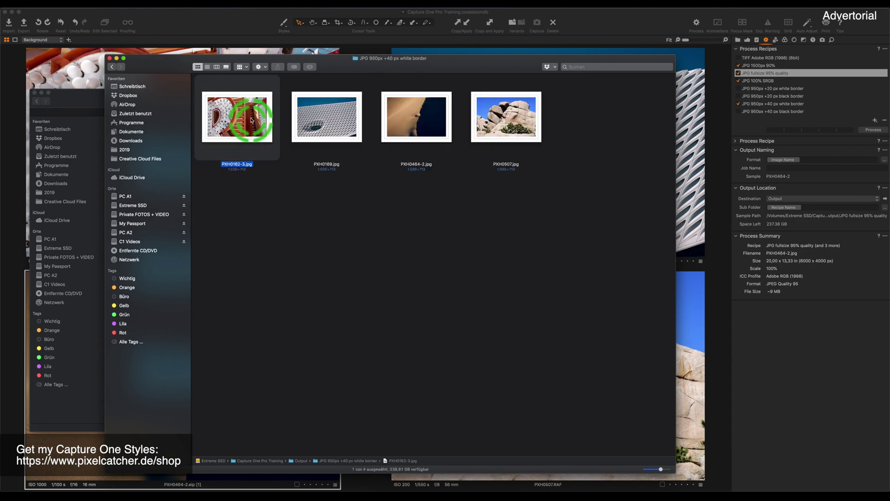